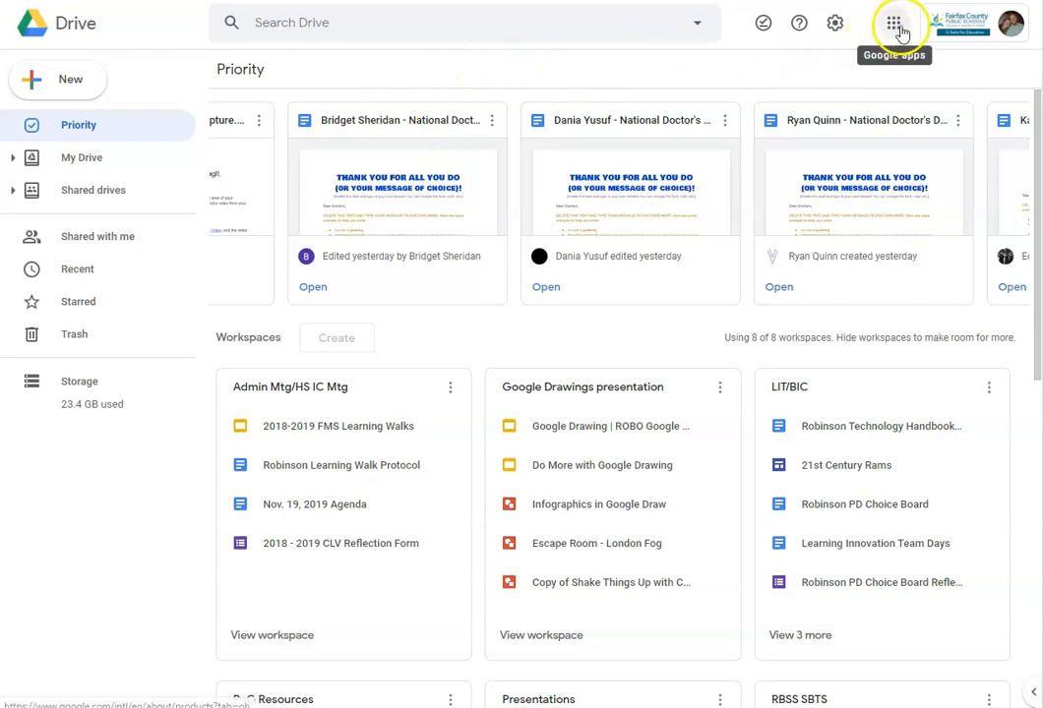
Step: Switch from Google Drive to Google Meet using the list of Google apps
{"action": "left_click", "coordinate": [895, 27]}
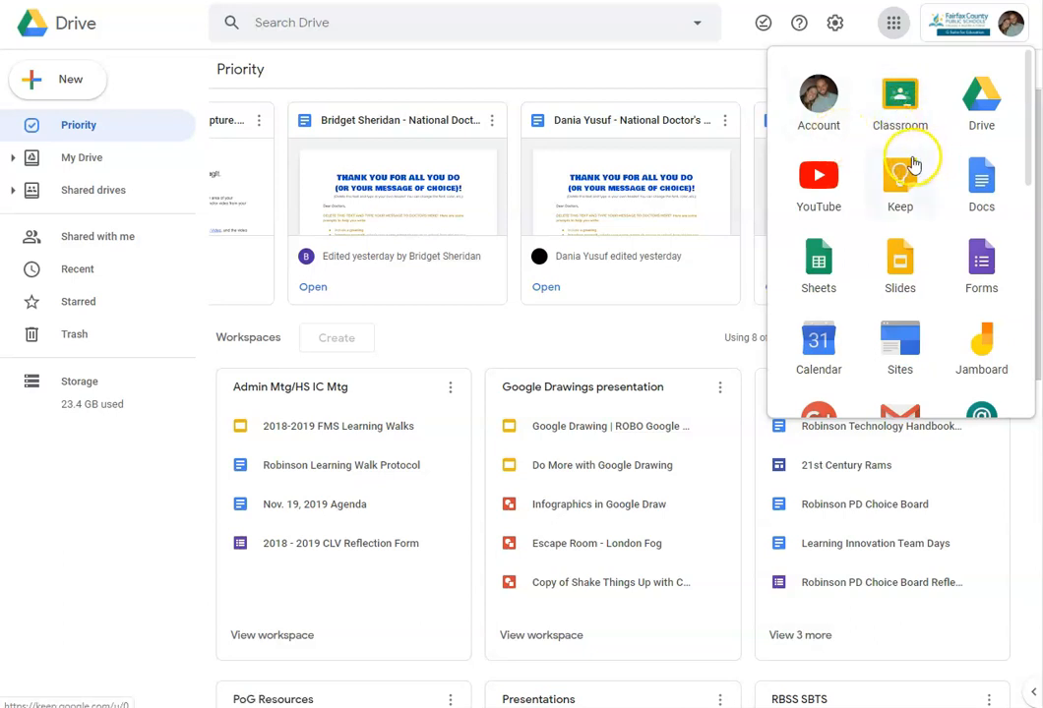
{"action": "scroll", "coordinate": [910, 163], "scroll_direction": "down", "scroll_amount": 1}
{"action": "scroll", "coordinate": [910, 165], "scroll_direction": "down", "scroll_amount": 1}
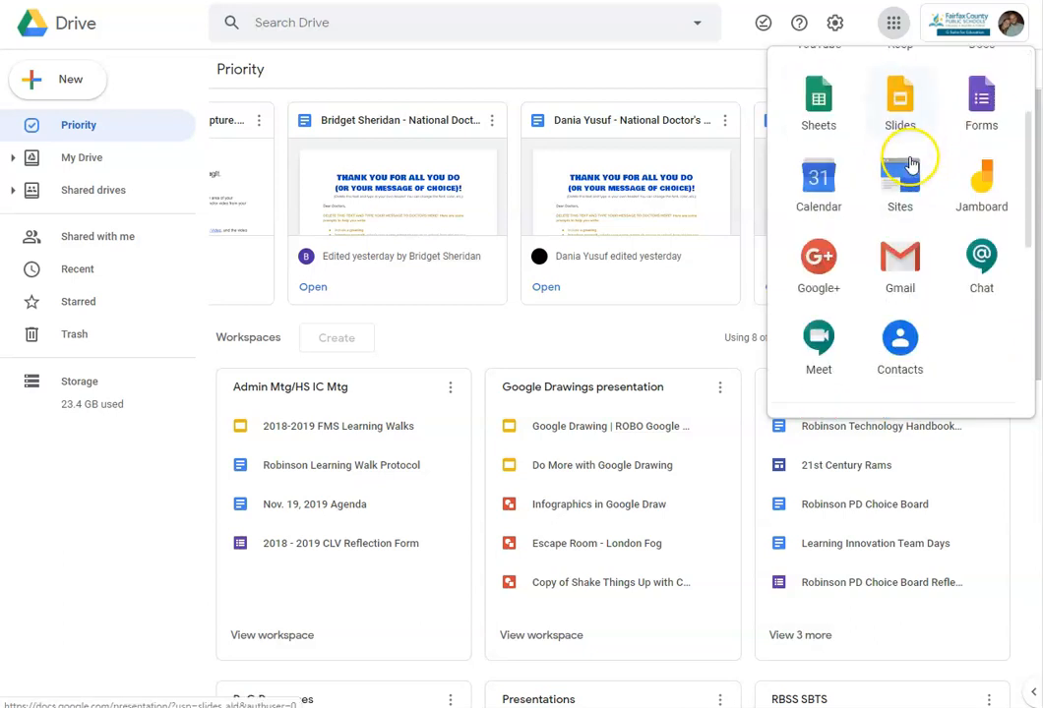
{"action": "left_click", "coordinate": [827, 340]}
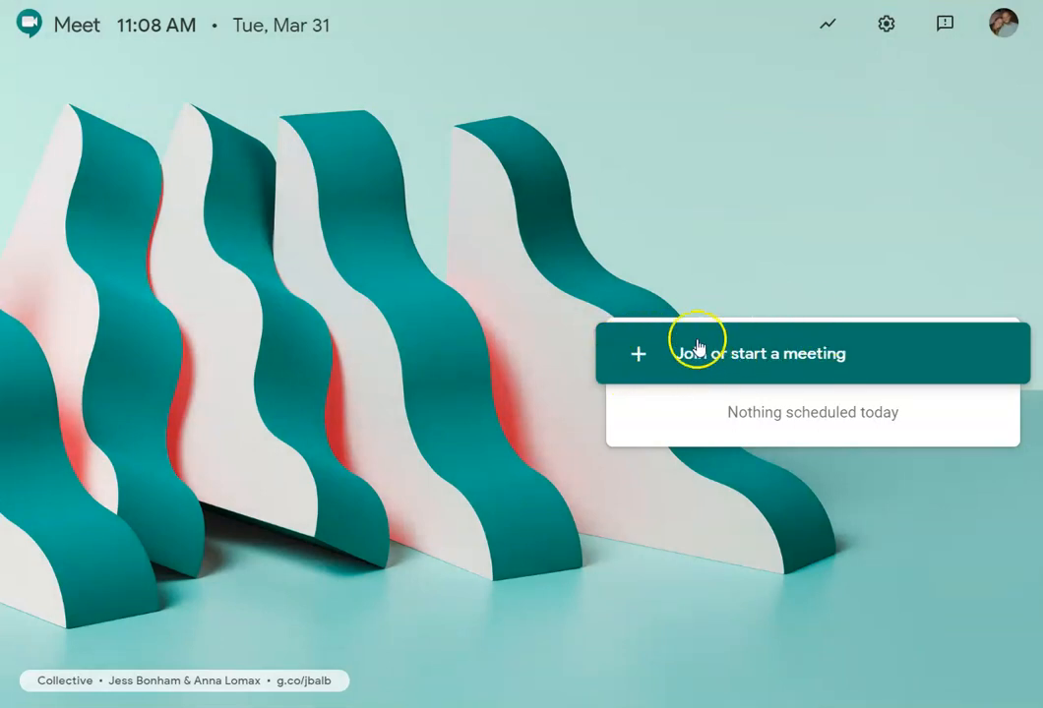
Step: Start a meeting with the nickname "Test Google Meet Session", join it, and dismiss the invitation dialog
{"action": "left_click", "coordinate": [678, 361]}
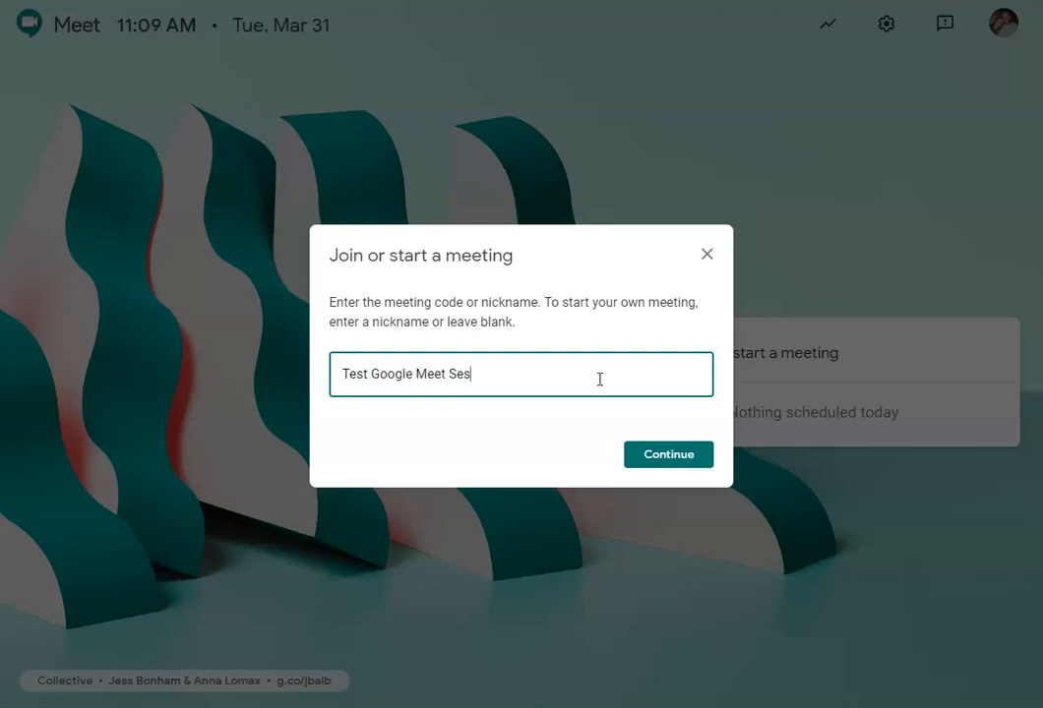
{"action": "left_click", "coordinate": [527, 386]}
{"action": "left_click", "coordinate": [659, 454]}
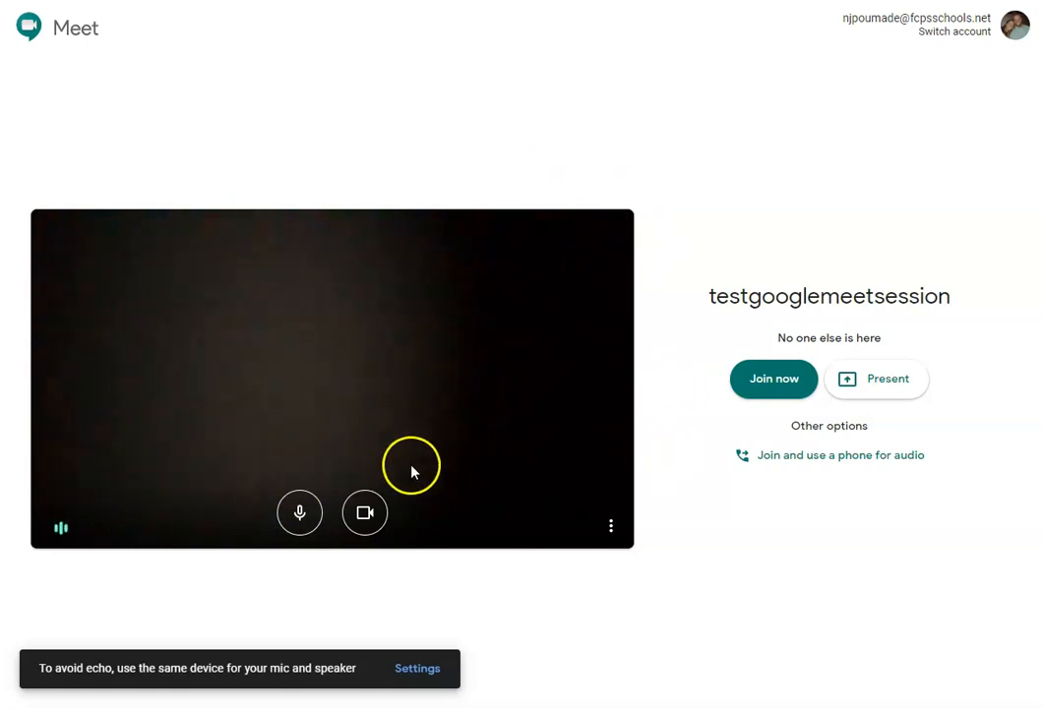
{"action": "left_click", "coordinate": [772, 393]}
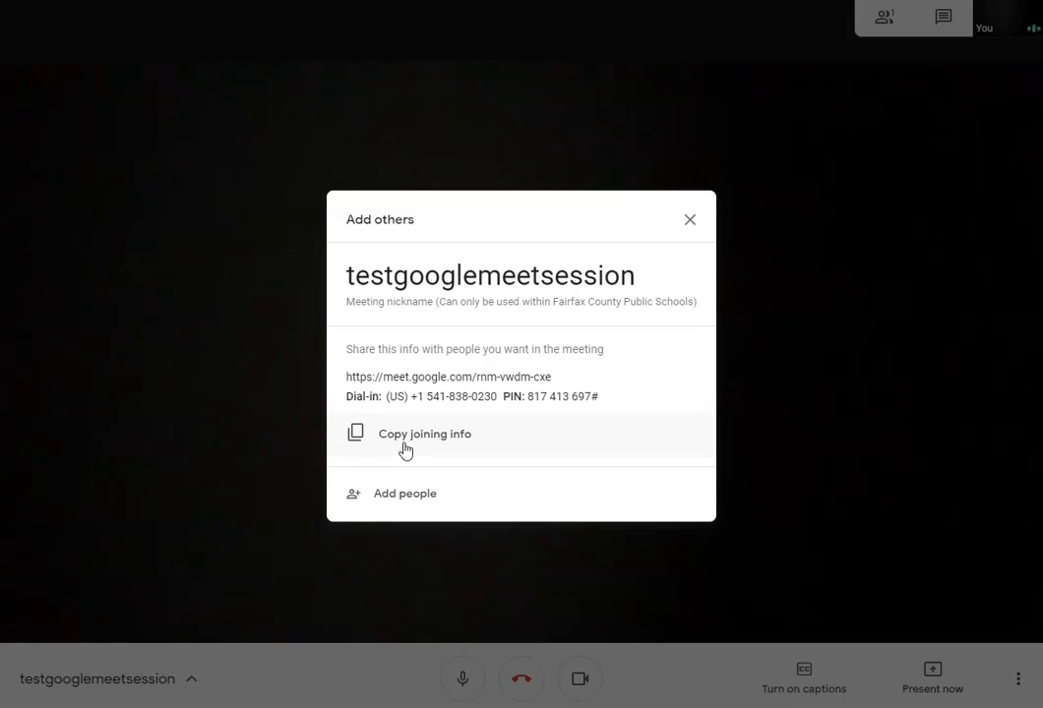
{"action": "left_click", "coordinate": [692, 222]}
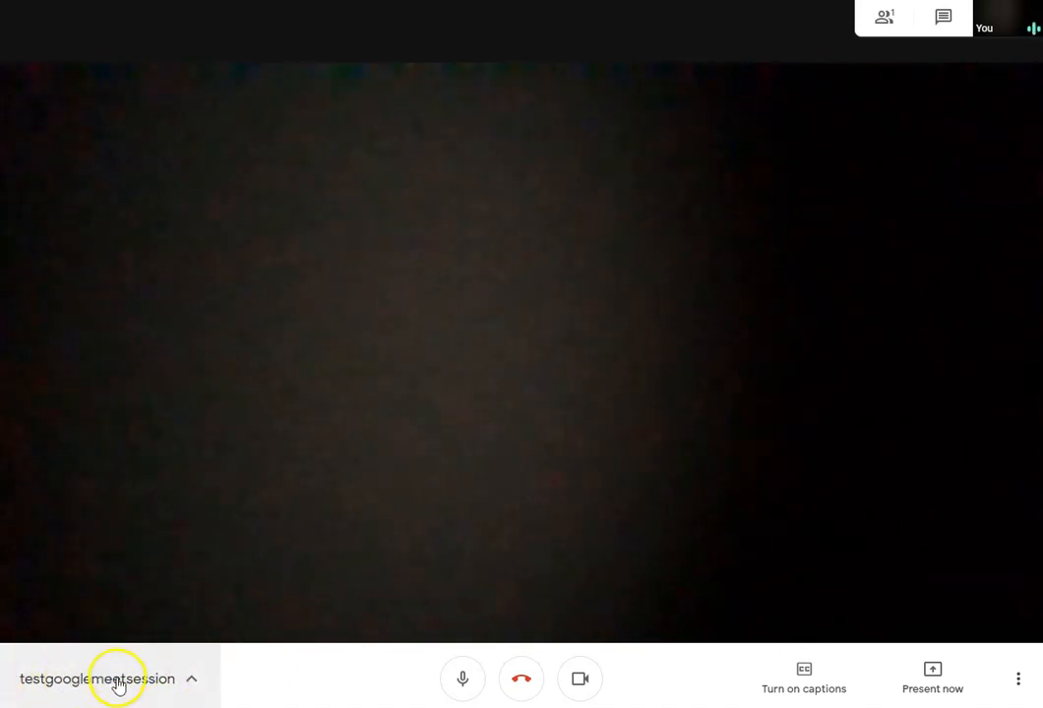
Step: View the meeting's joining details and close them
{"action": "left_click", "coordinate": [192, 681]}
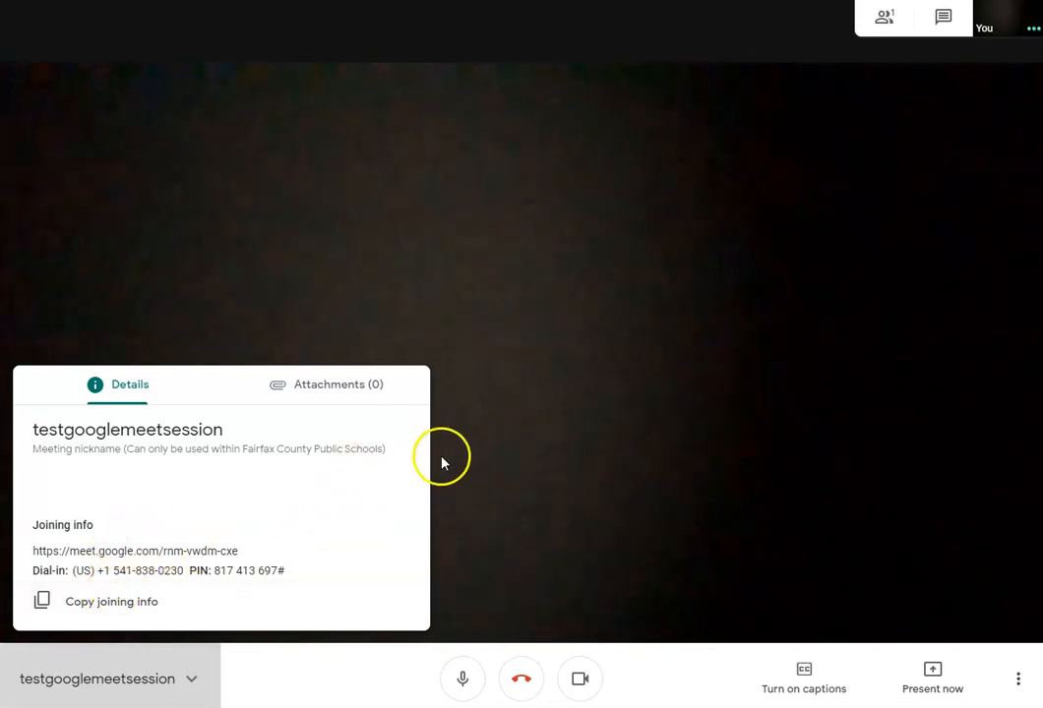
{"action": "left_click", "coordinate": [549, 448]}
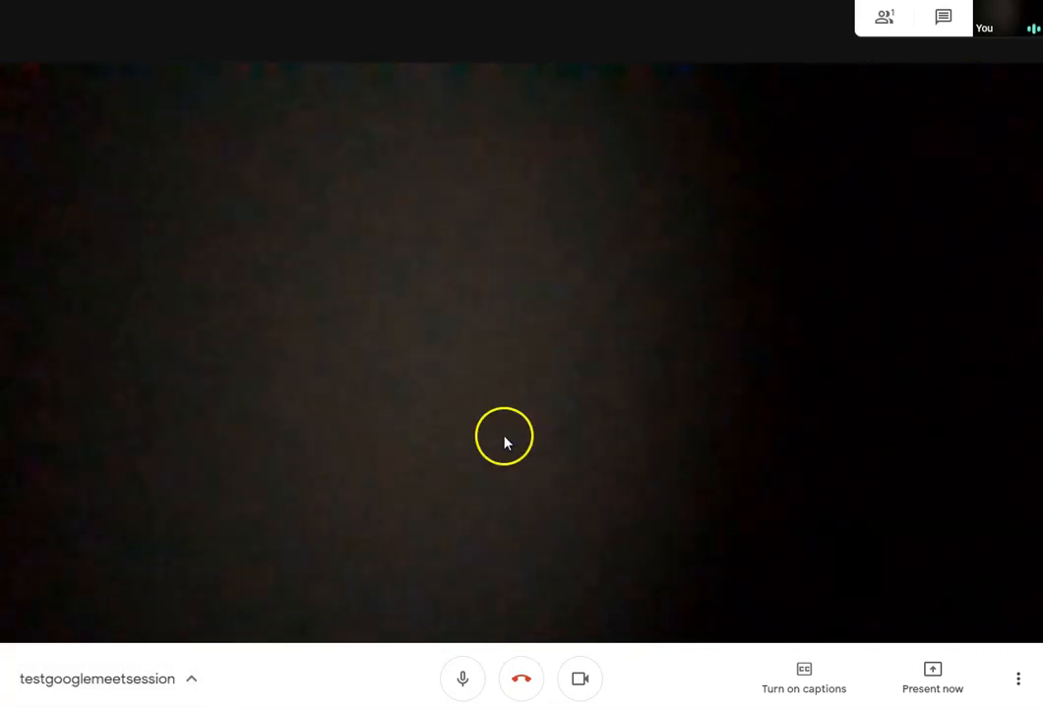
Step: Mute and unmute the microphone, and turn the camera off and back on
{"action": "left_click", "coordinate": [462, 681]}
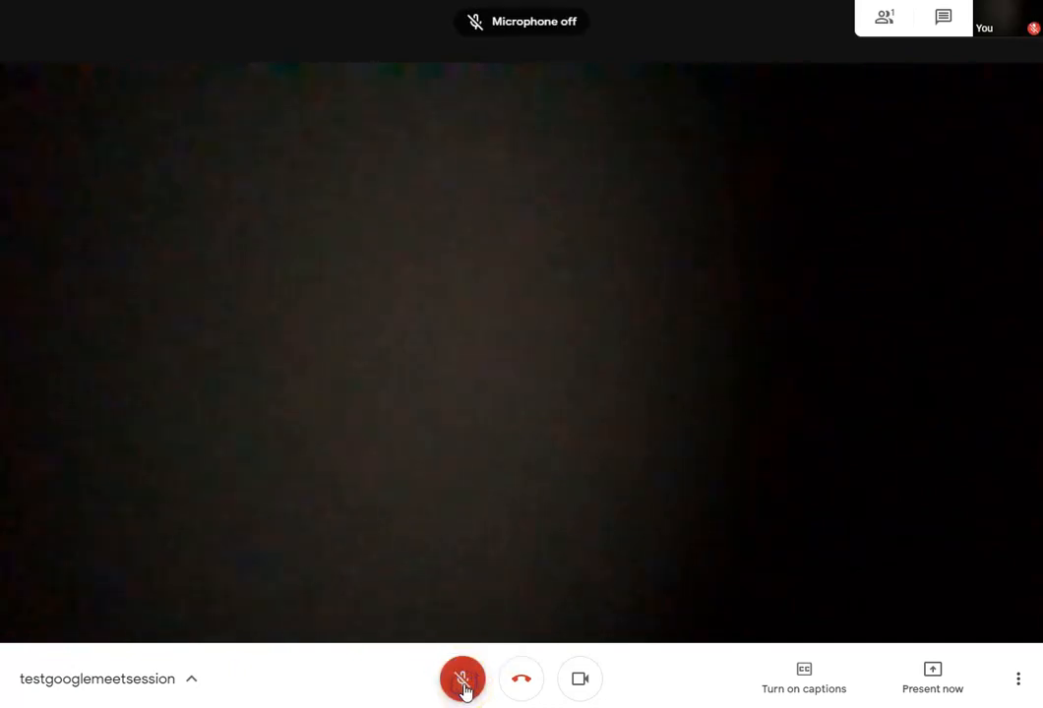
{"action": "left_click", "coordinate": [463, 684]}
{"action": "left_click", "coordinate": [566, 687]}
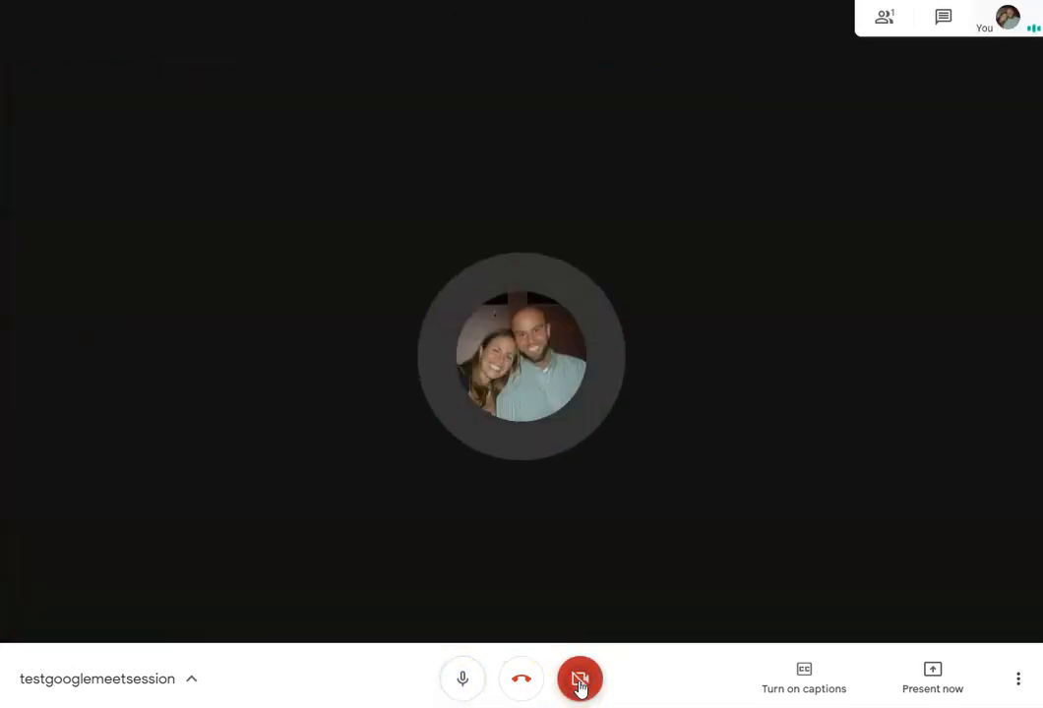
{"action": "left_click", "coordinate": [580, 682]}
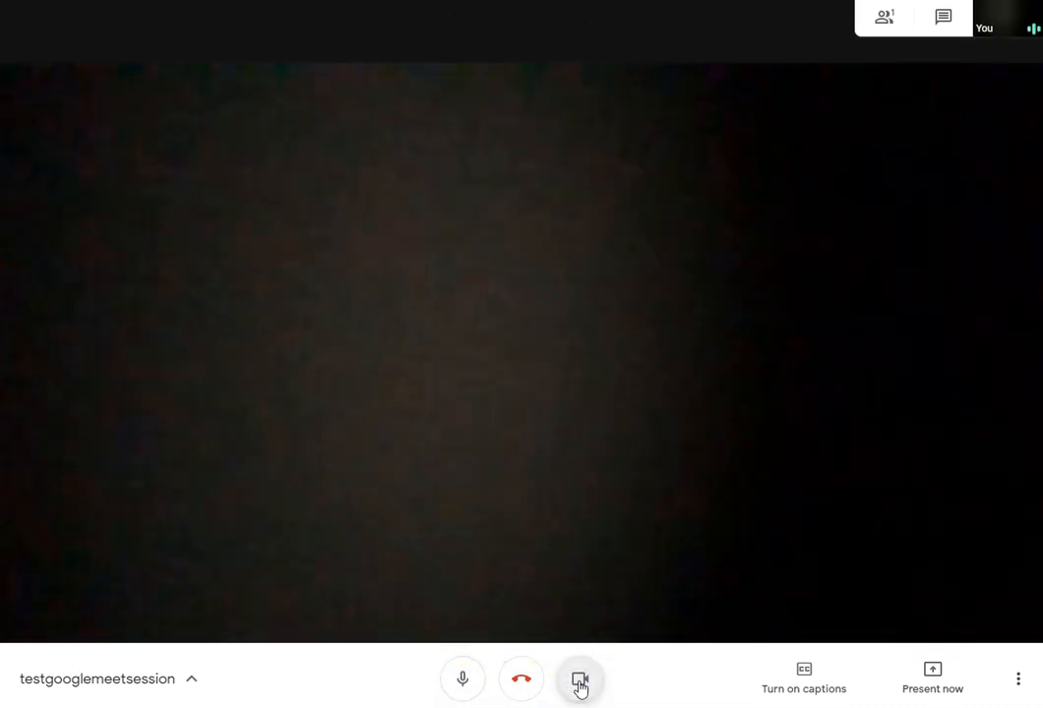
Step: Turn on live captions for the meeting and turn them off again
{"action": "left_click", "coordinate": [805, 675]}
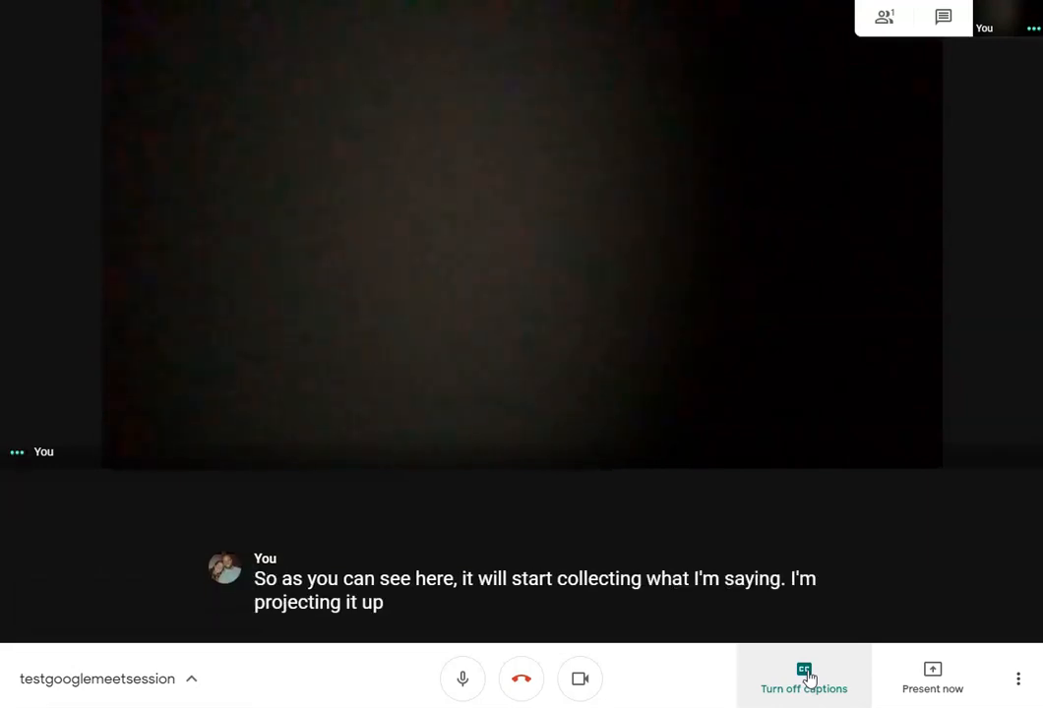
{"action": "left_click", "coordinate": [806, 677]}
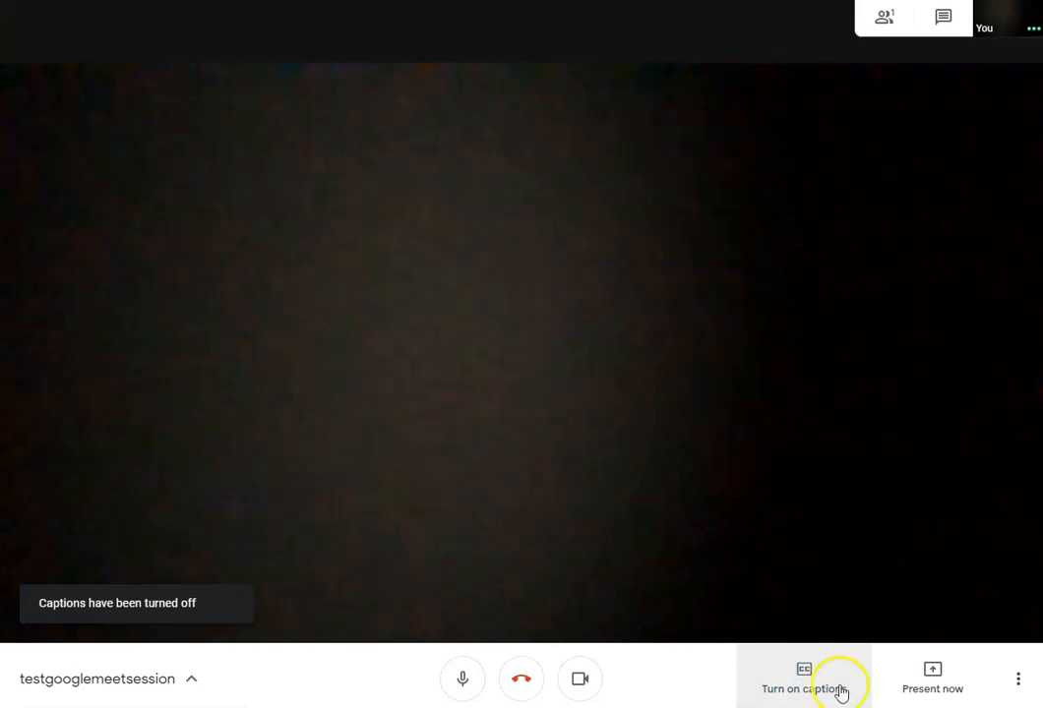
Step: Examine the sharing choices for presenting a window and the entire screen, cancelling each without sharing
{"action": "left_click", "coordinate": [942, 677]}
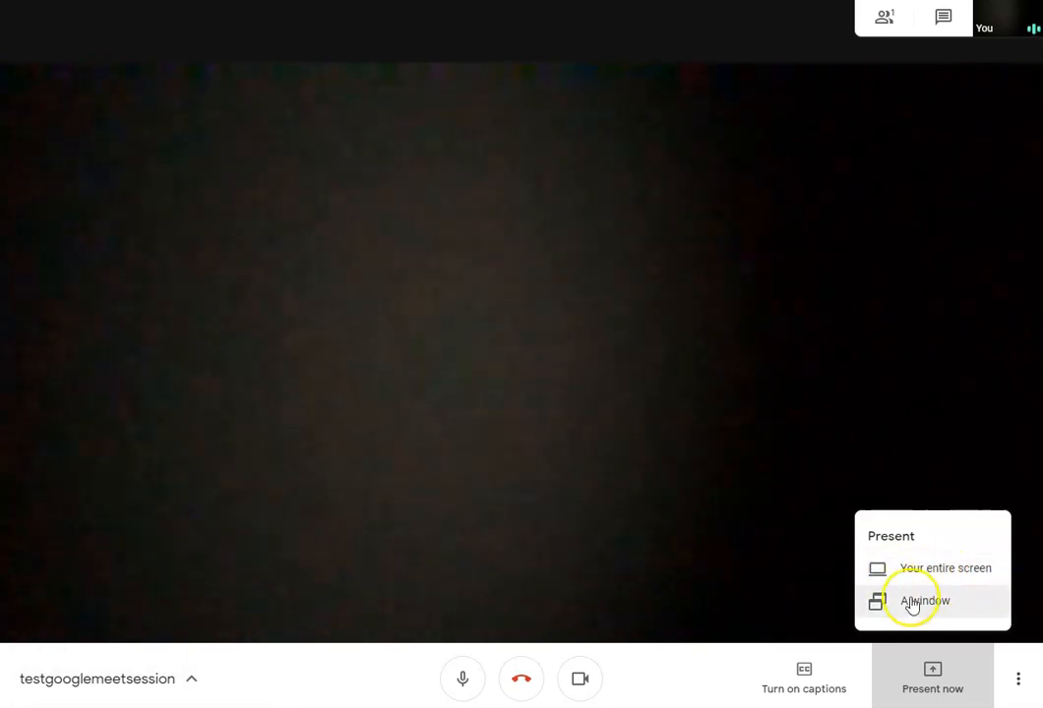
{"action": "left_click", "coordinate": [930, 604]}
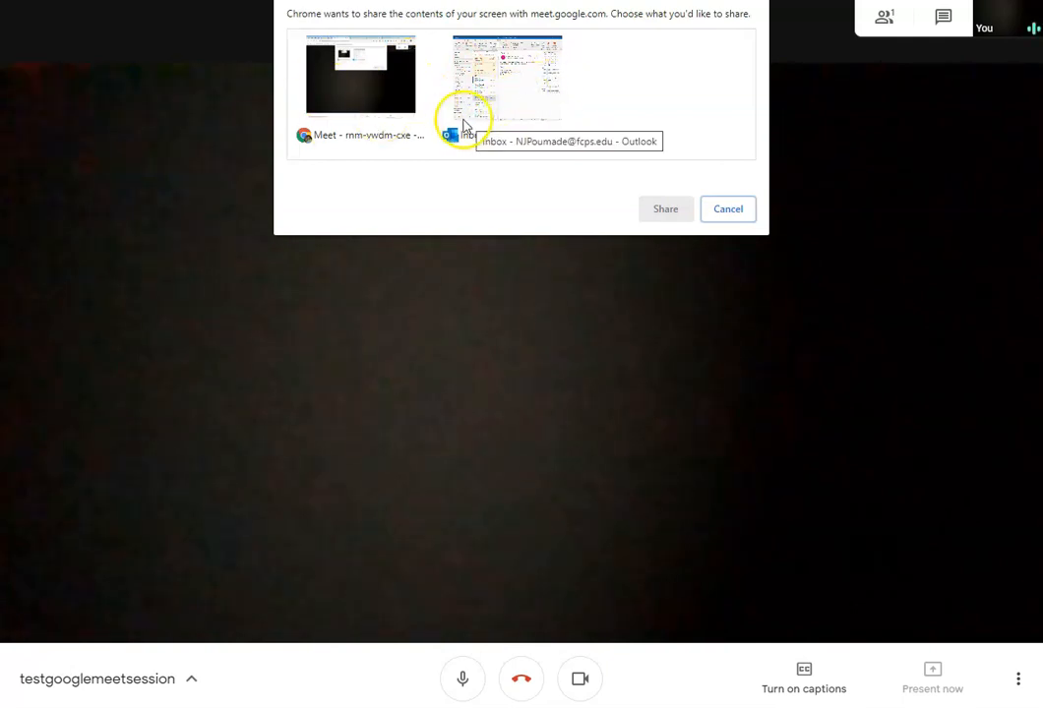
{"action": "left_click", "coordinate": [733, 210]}
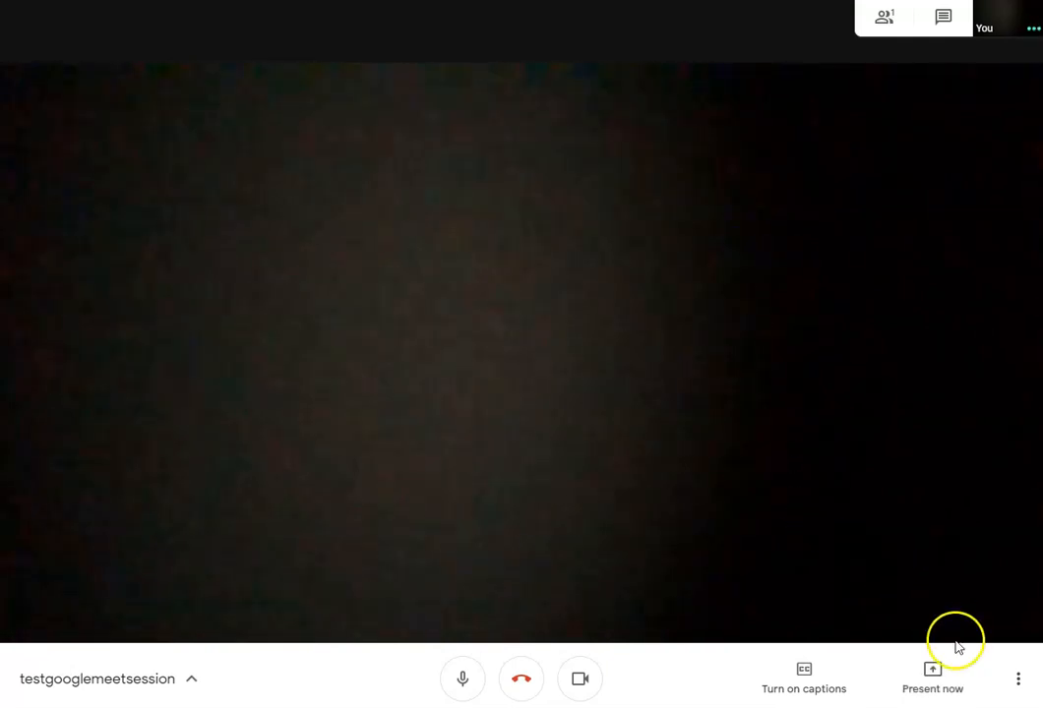
{"action": "left_click", "coordinate": [935, 677]}
{"action": "left_click", "coordinate": [923, 571]}
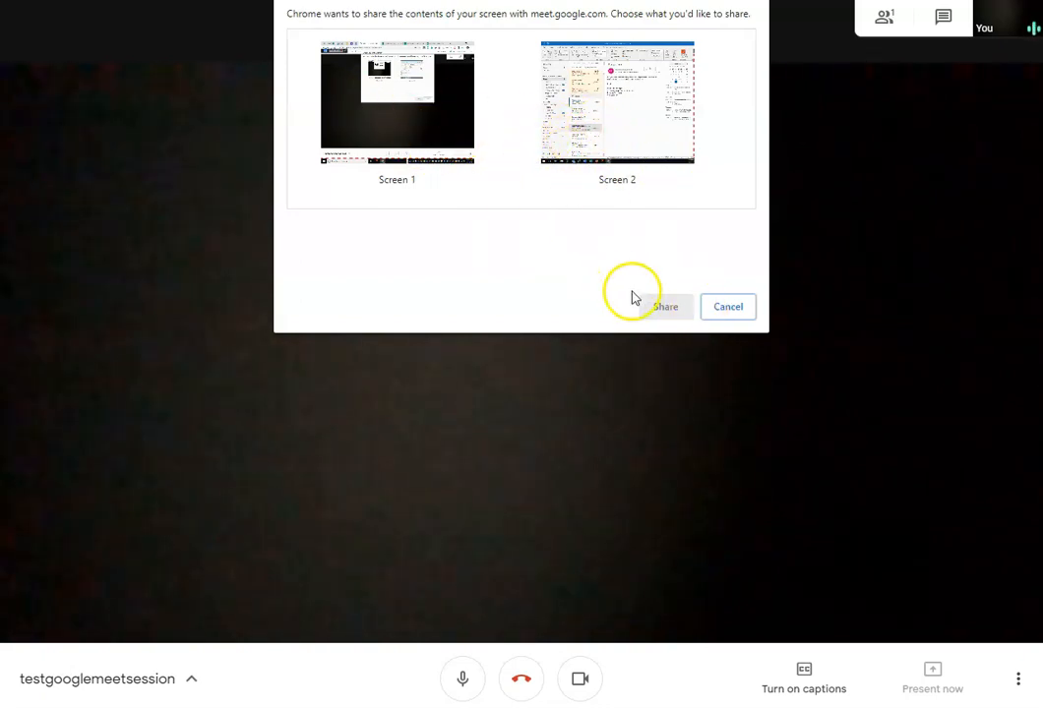
{"action": "left_click", "coordinate": [729, 307]}
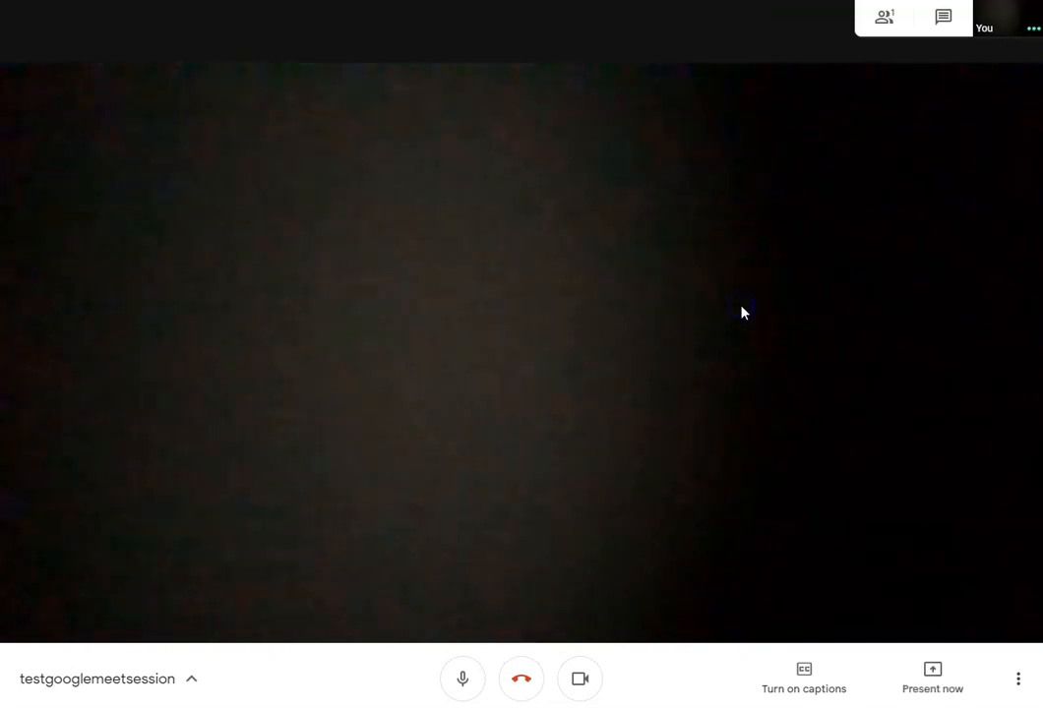
Step: View the available meeting layouts and close them without changing the layout
{"action": "left_click", "coordinate": [1017, 681]}
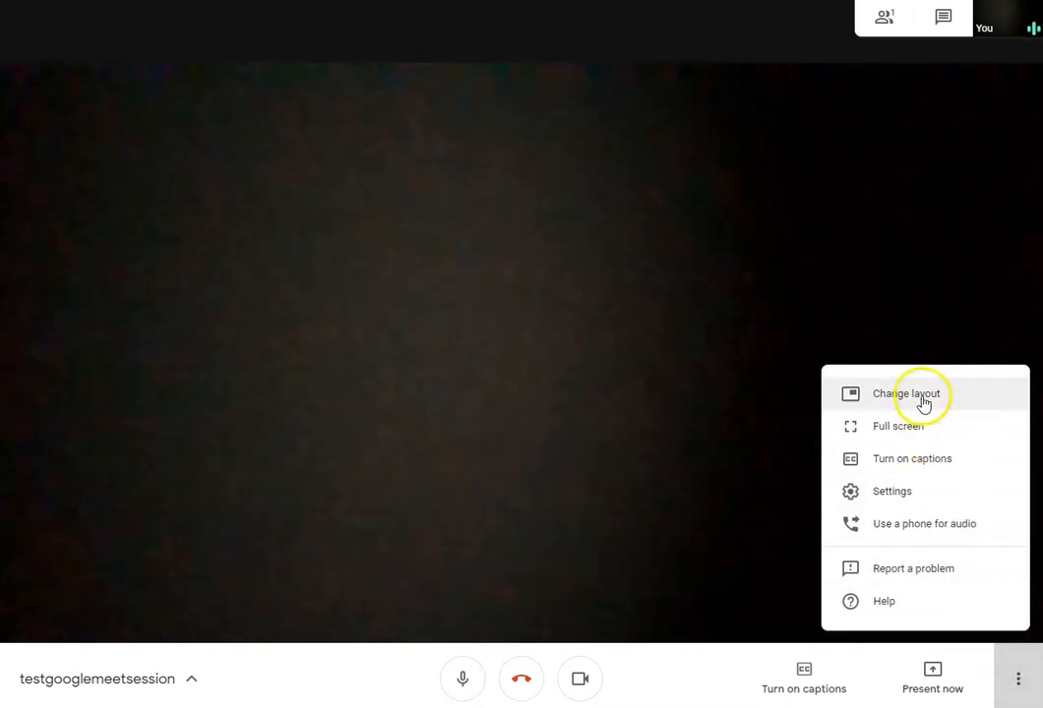
{"action": "left_click", "coordinate": [921, 400]}
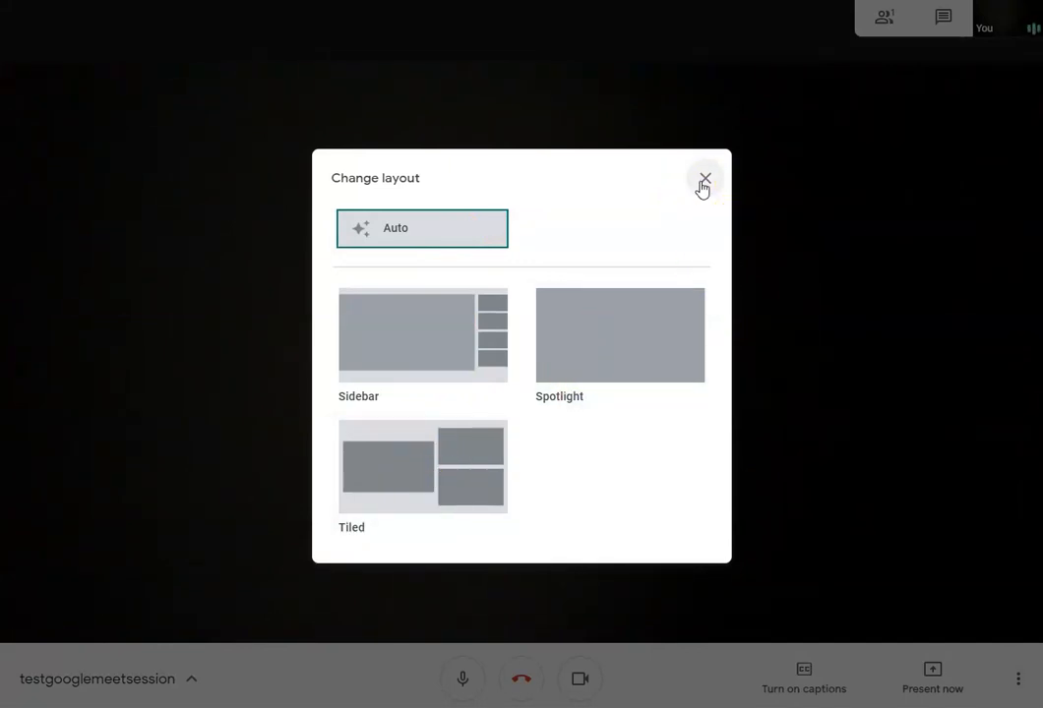
{"action": "left_click", "coordinate": [704, 181]}
Step: Review the meeting's audio and video settings and close them
{"action": "left_click", "coordinate": [1018, 681]}
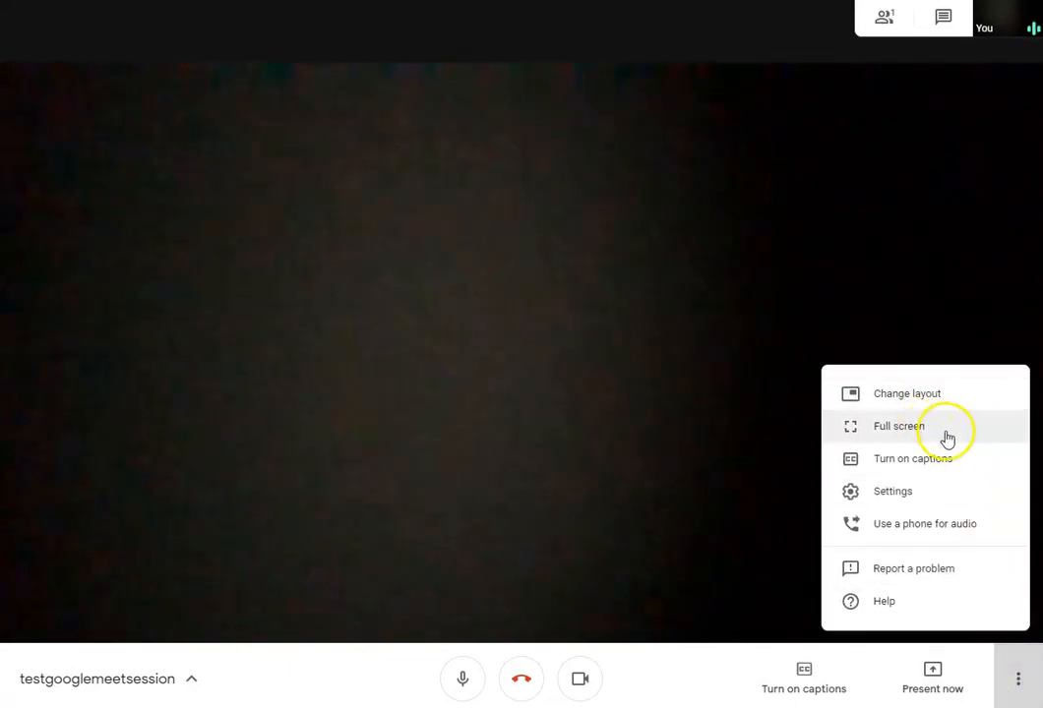
{"action": "left_click", "coordinate": [903, 494]}
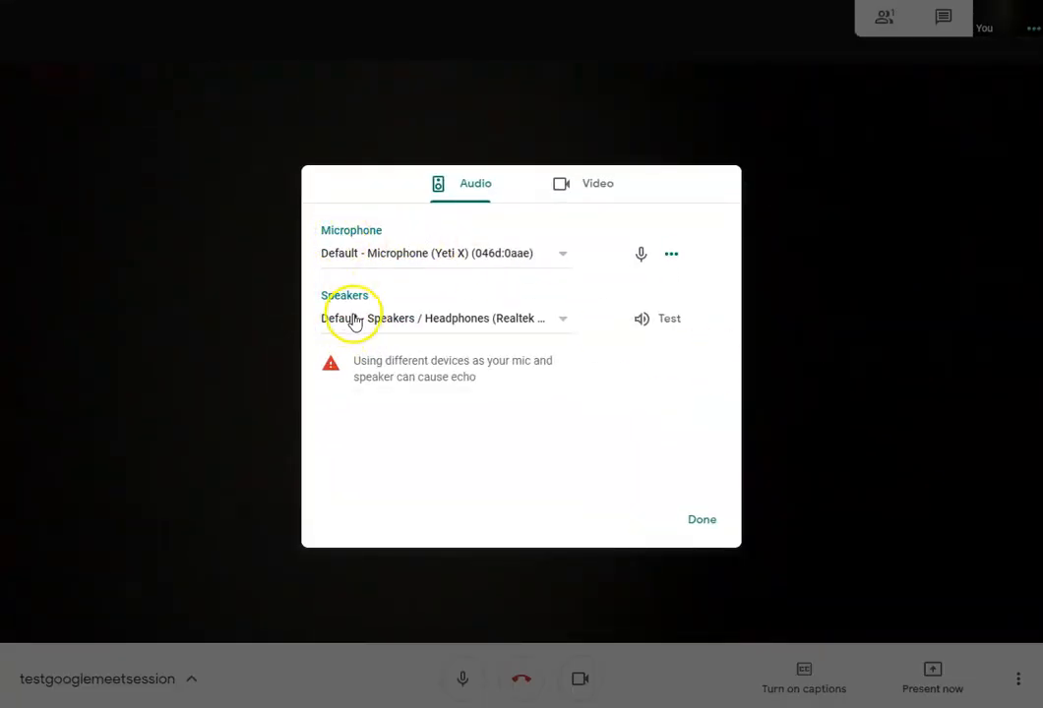
{"action": "left_click", "coordinate": [594, 187]}
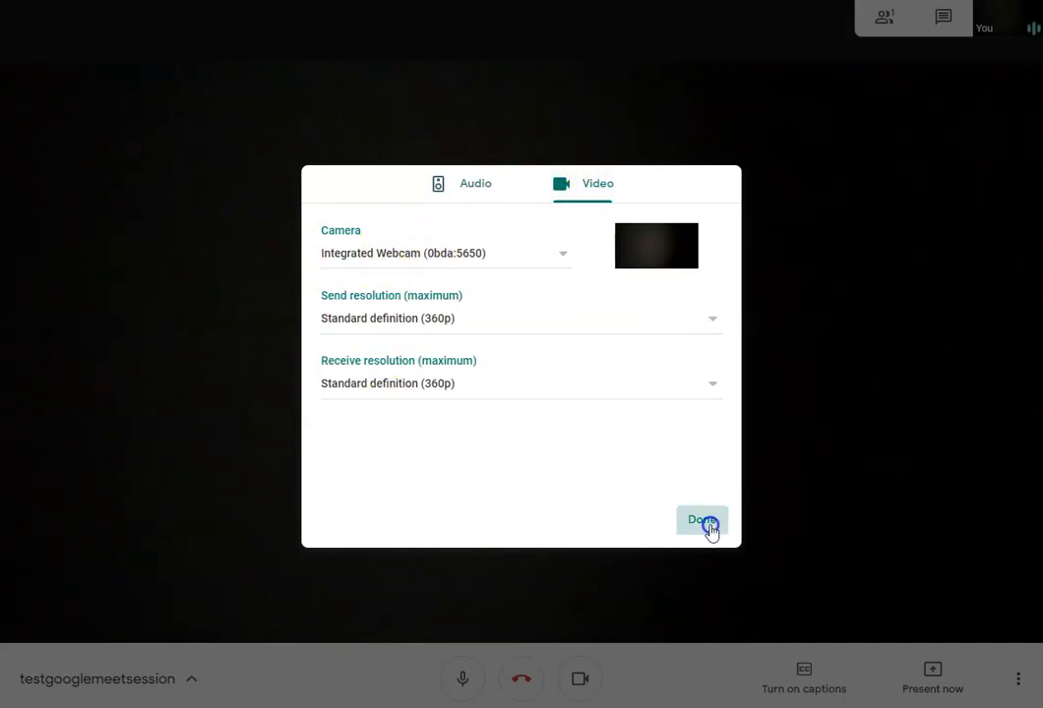
{"action": "left_click", "coordinate": [707, 524]}
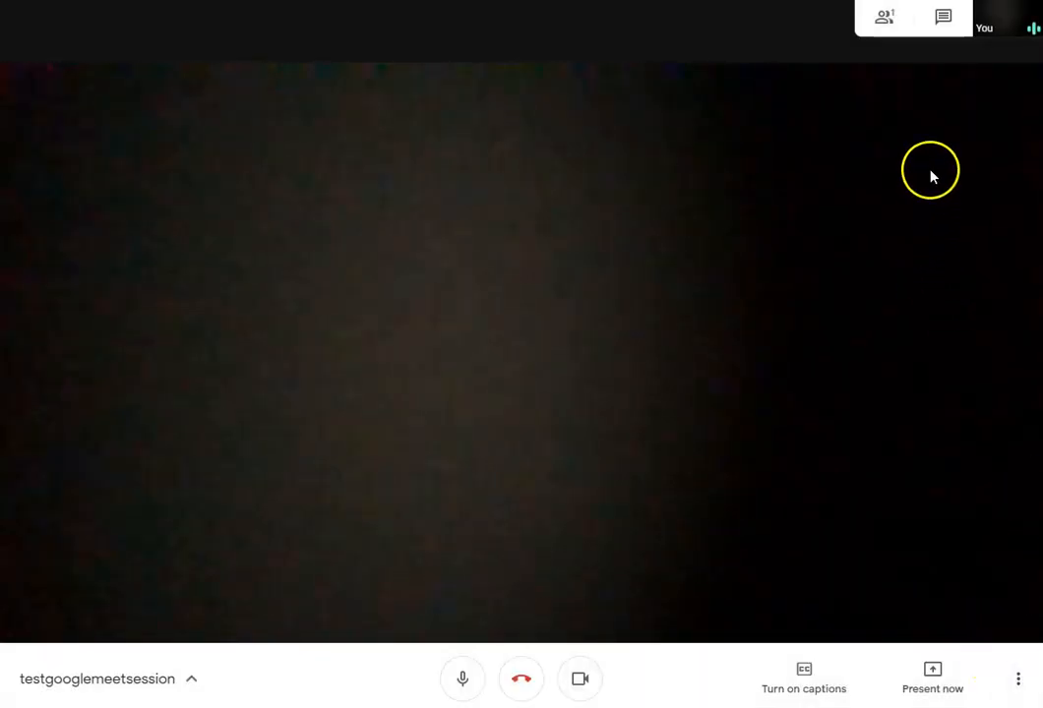
Step: View the meeting's participant list and group chat, and return to the full meeting view
{"action": "left_click", "coordinate": [884, 24]}
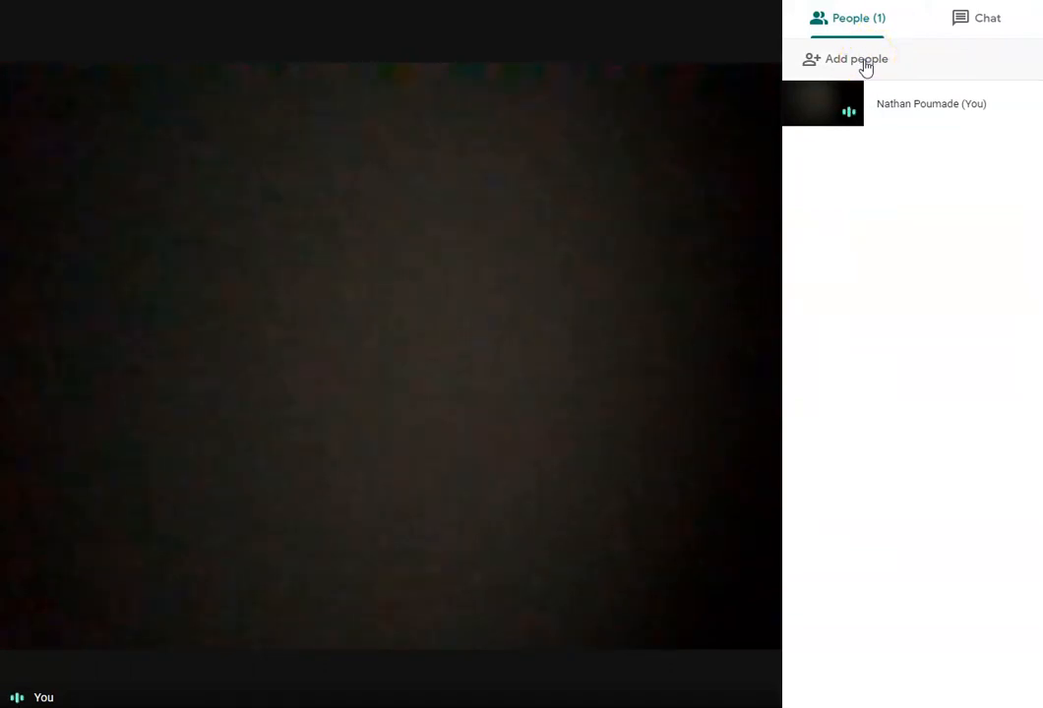
{"action": "left_click", "coordinate": [975, 24]}
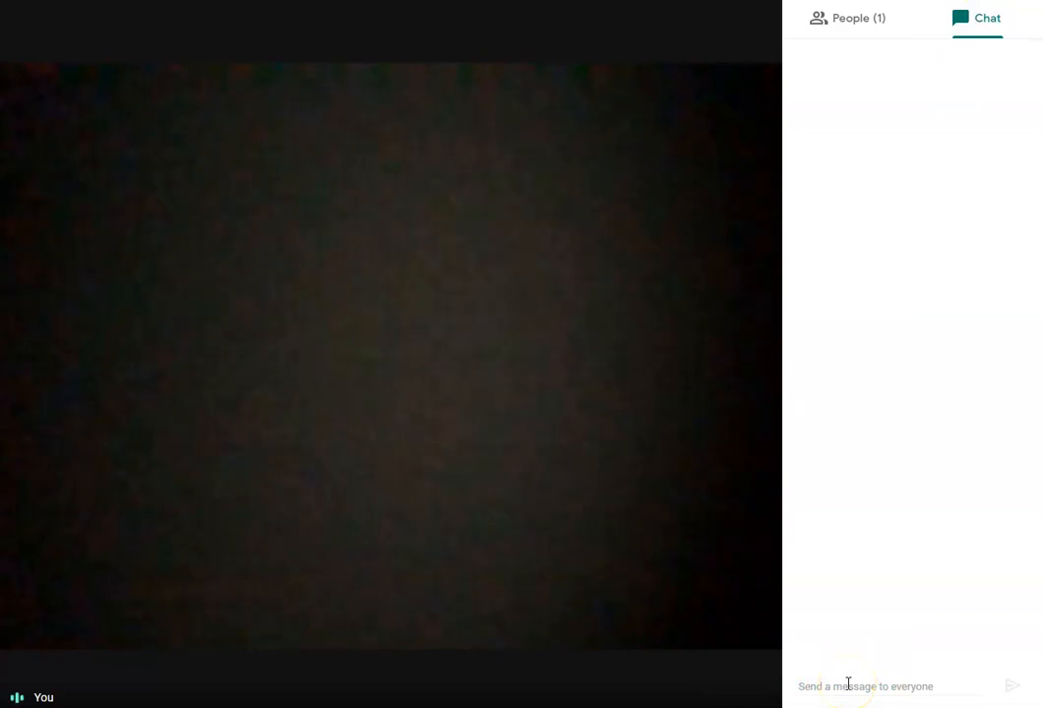
{"action": "left_click", "coordinate": [754, 270]}
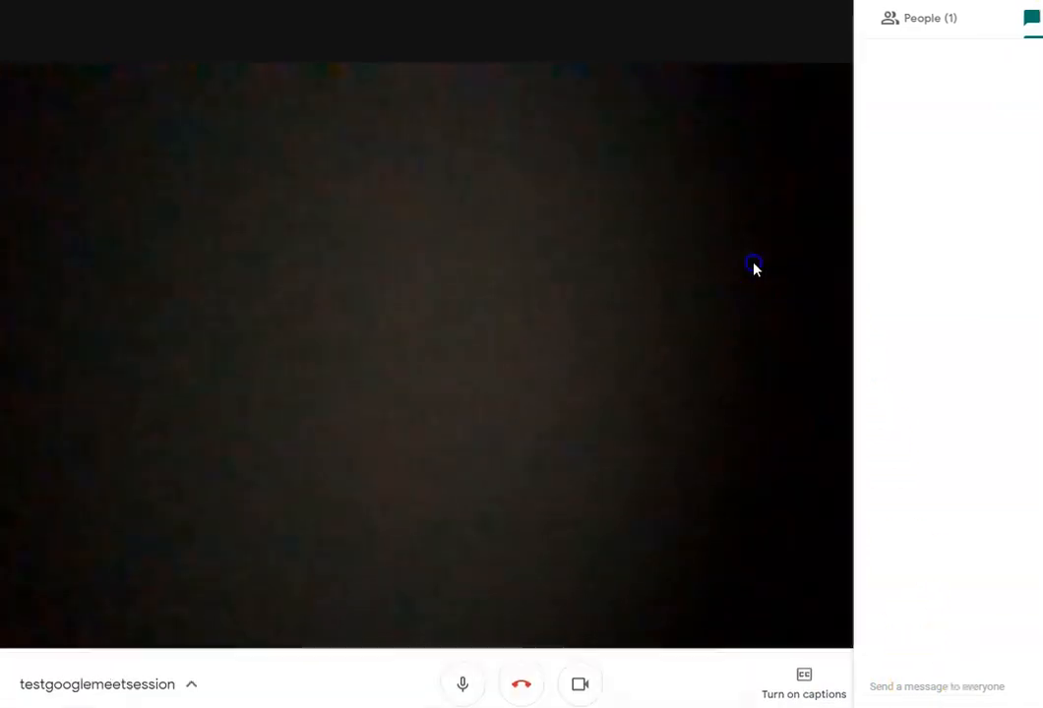
{"action": "left_click", "coordinate": [944, 22]}
{"action": "left_click", "coordinate": [944, 20]}
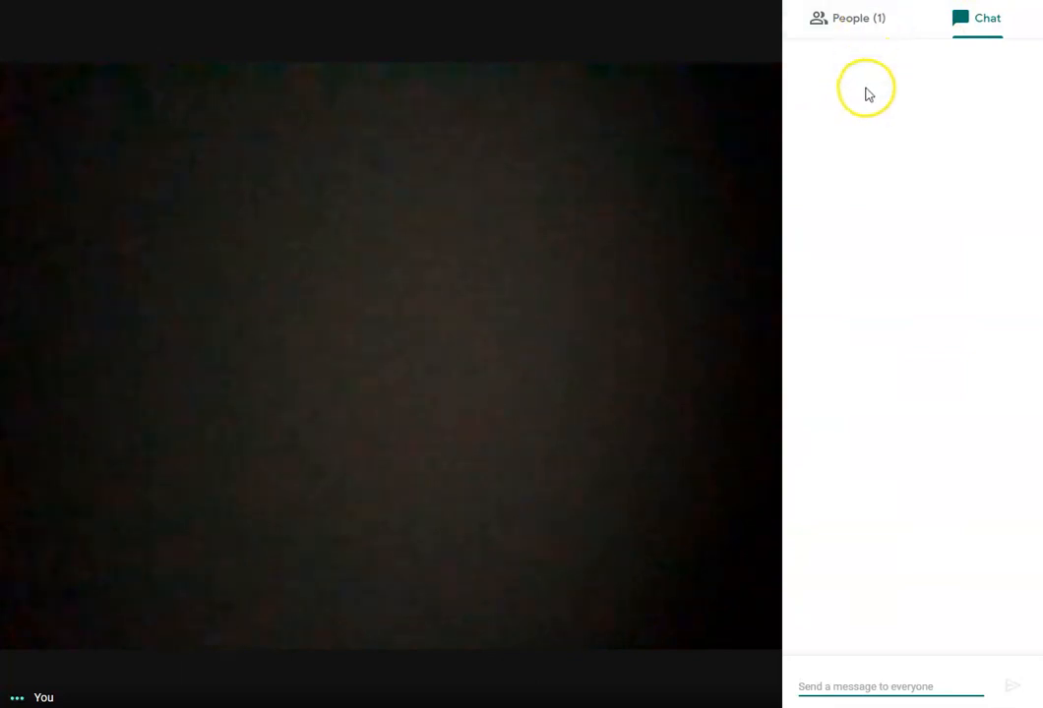
{"action": "left_click", "coordinate": [742, 106]}
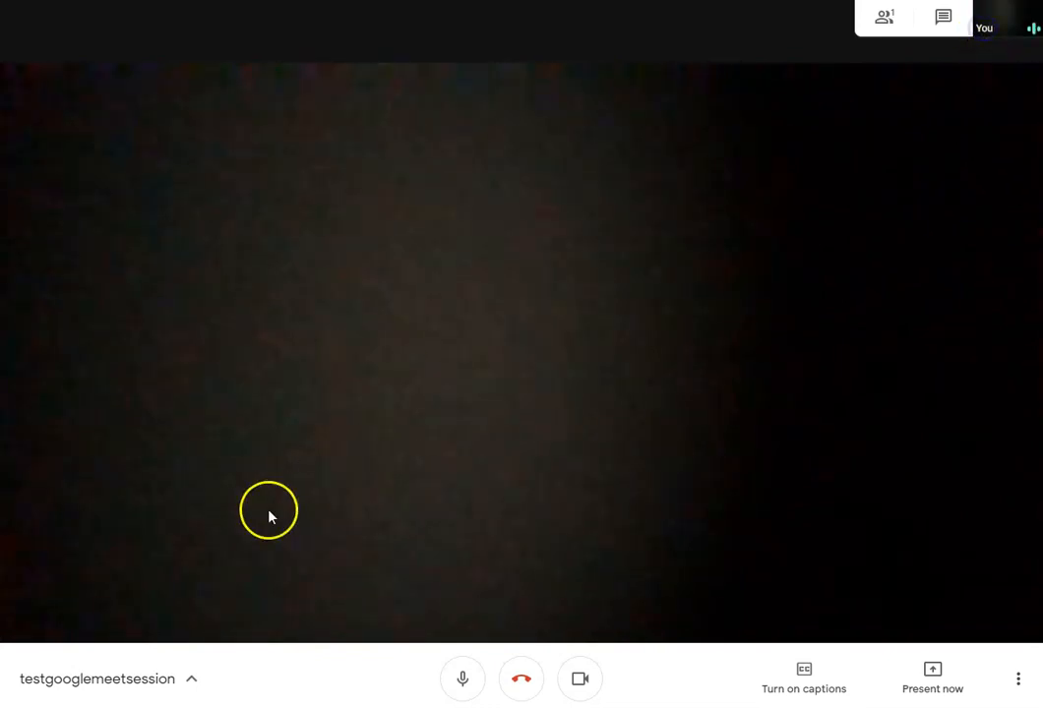
Step: Look again at the meeting's joining details and its additional options, closing both
{"action": "left_click", "coordinate": [195, 673]}
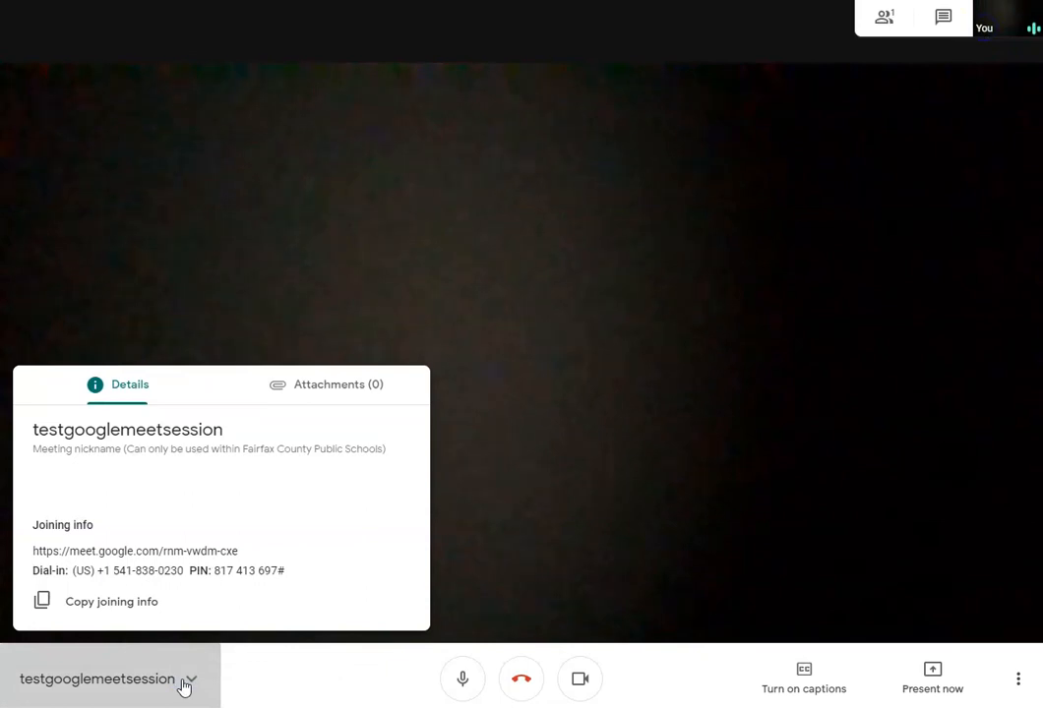
{"action": "left_click", "coordinate": [343, 313]}
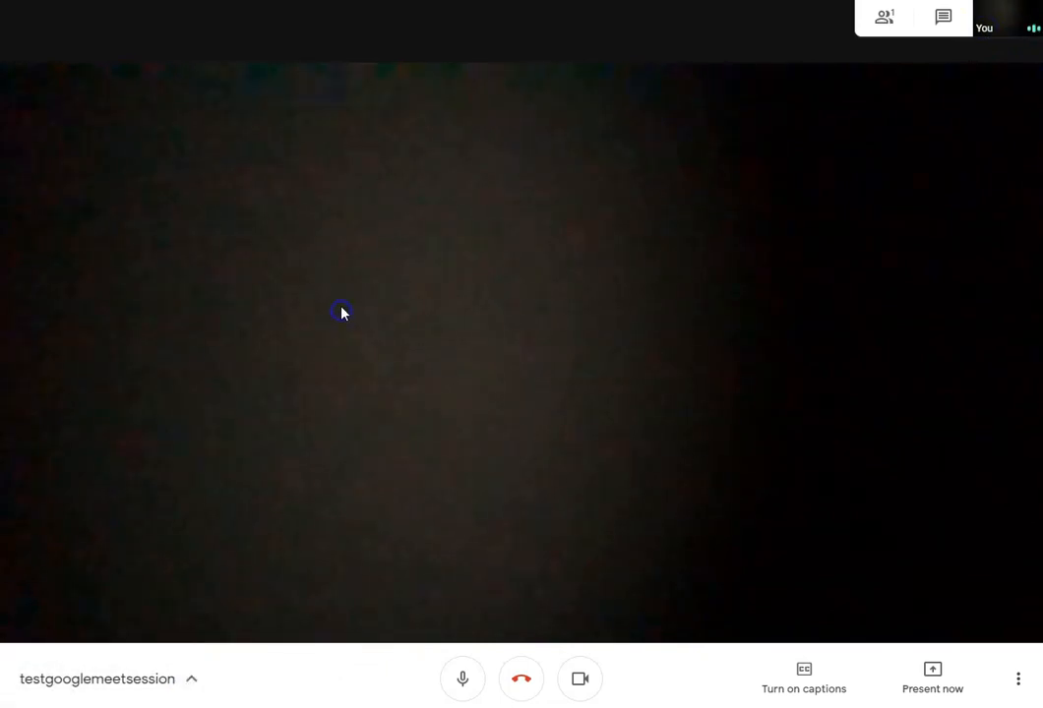
{"action": "left_click", "coordinate": [1013, 675]}
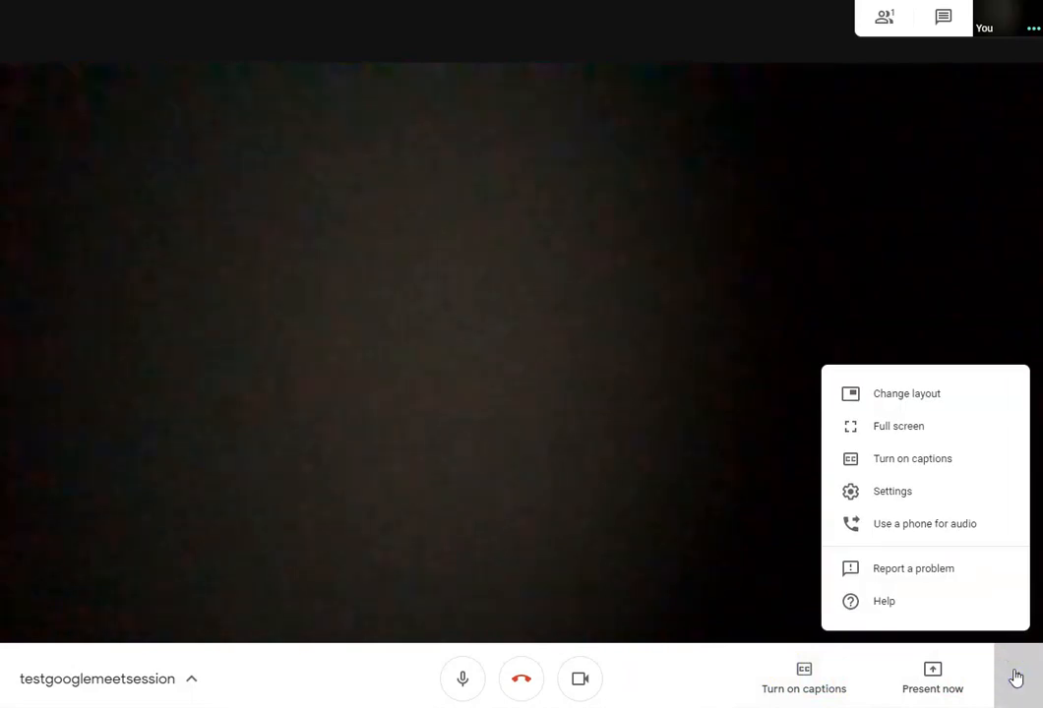
{"action": "left_click", "coordinate": [729, 436]}
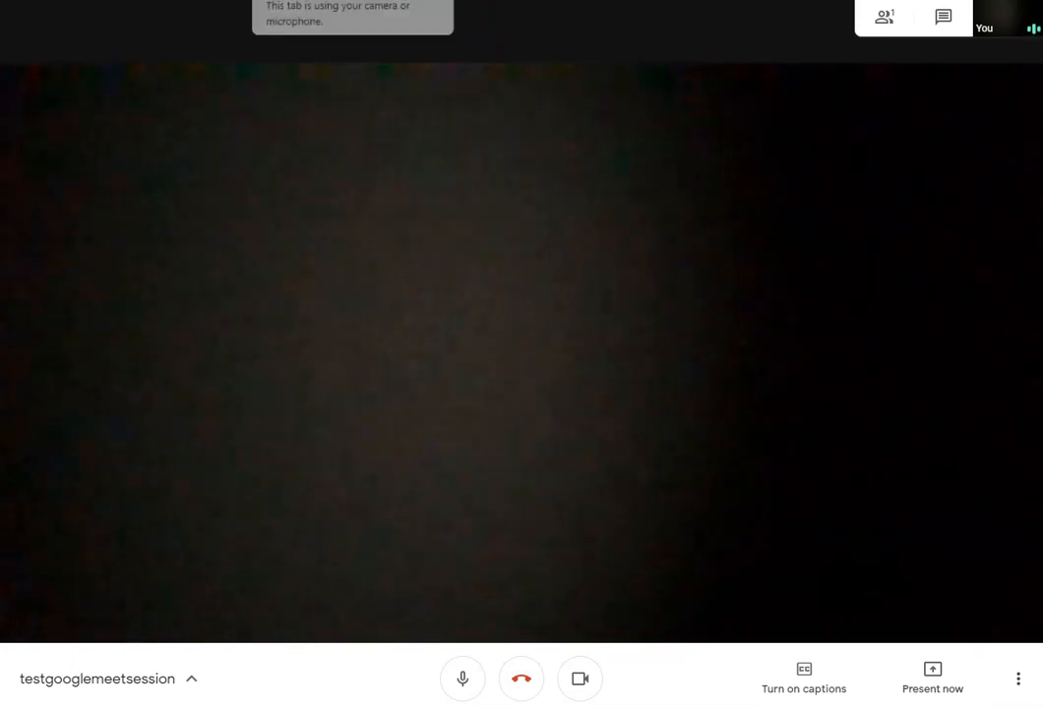
Step: Switch to the browser page showing Google Drive
{"action": "key", "text": "ctrl+Tab"}
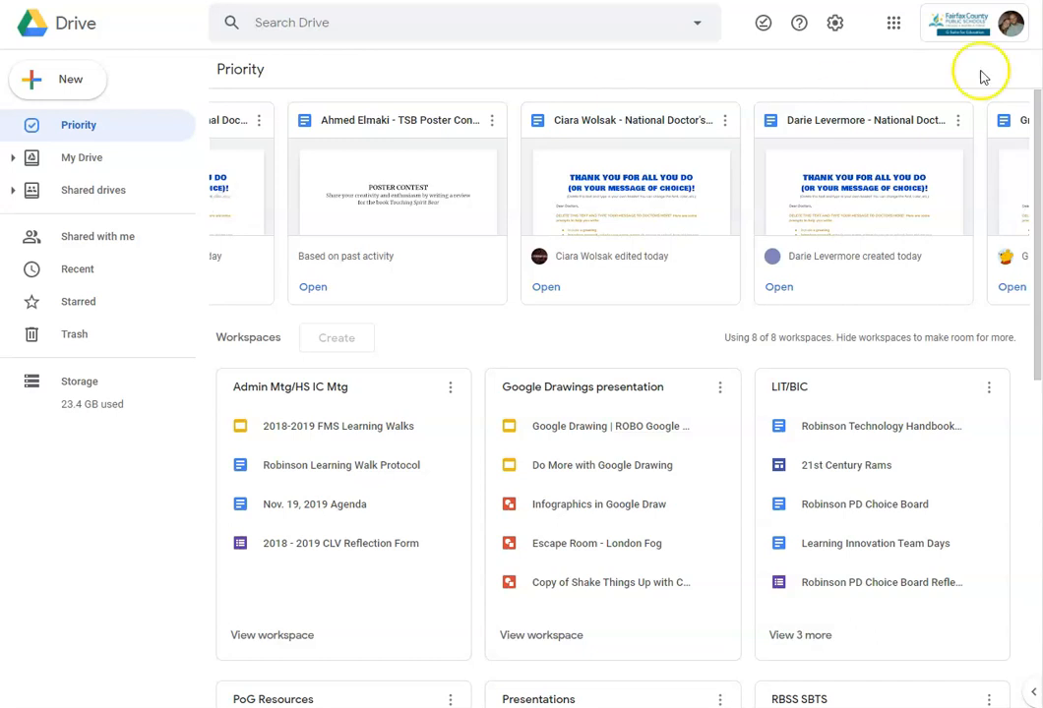
Step: Open Google Meet from the Google apps available in Drive
{"action": "left_click", "coordinate": [893, 23]}
{"action": "scroll", "coordinate": [853, 278], "scroll_direction": "down", "scroll_amount": 3}
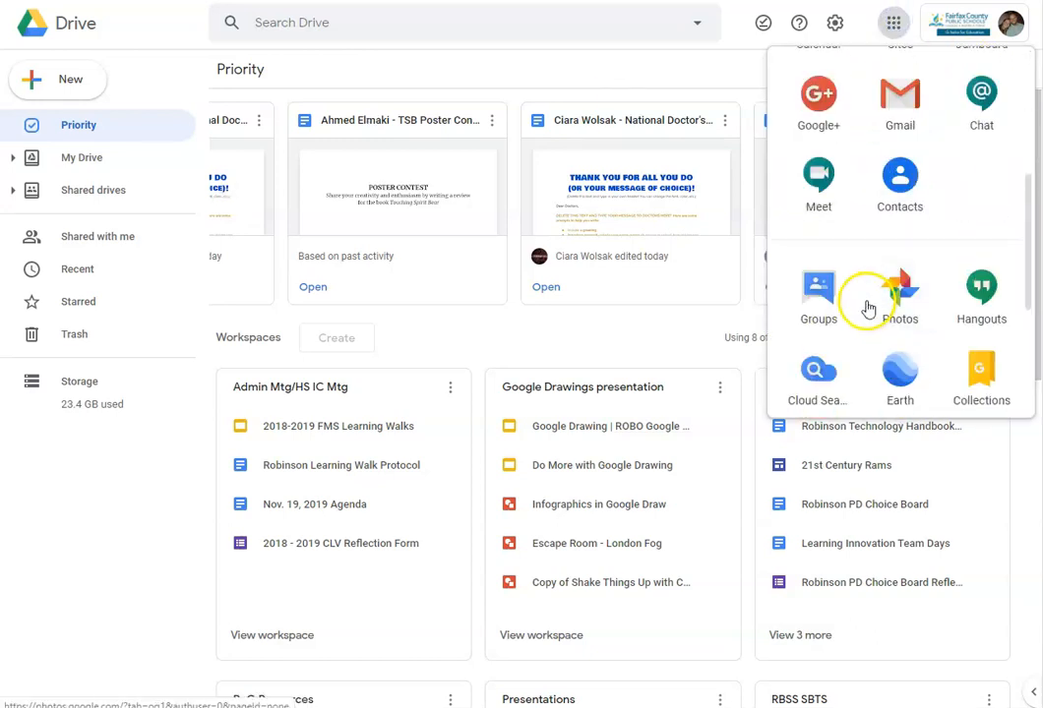
{"action": "left_click", "coordinate": [819, 187]}
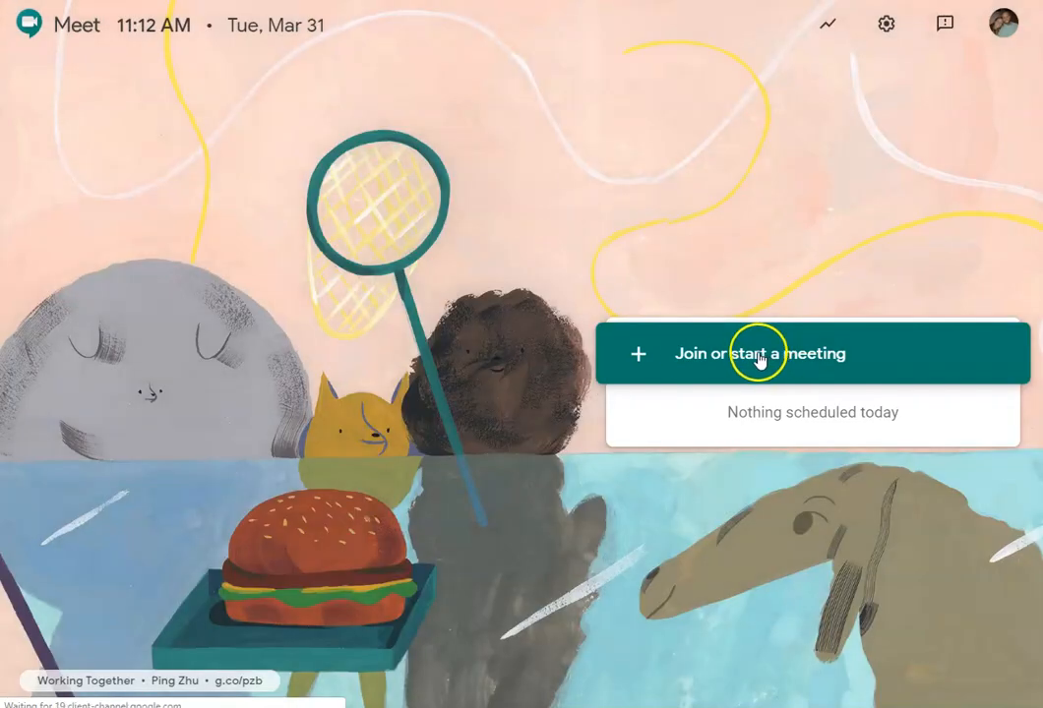
Step: Start a meeting with the nickname testgooglemeetsession and continue to its pre-join page
{"action": "left_click", "coordinate": [754, 354]}
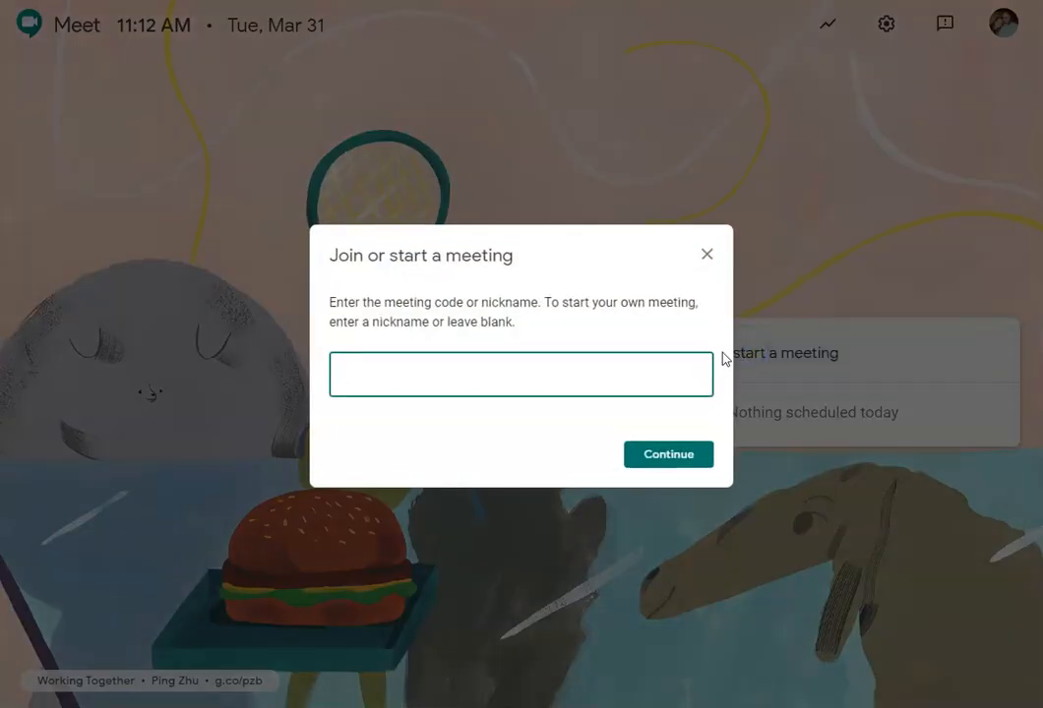
{"action": "type", "text": "testgoogleme"}
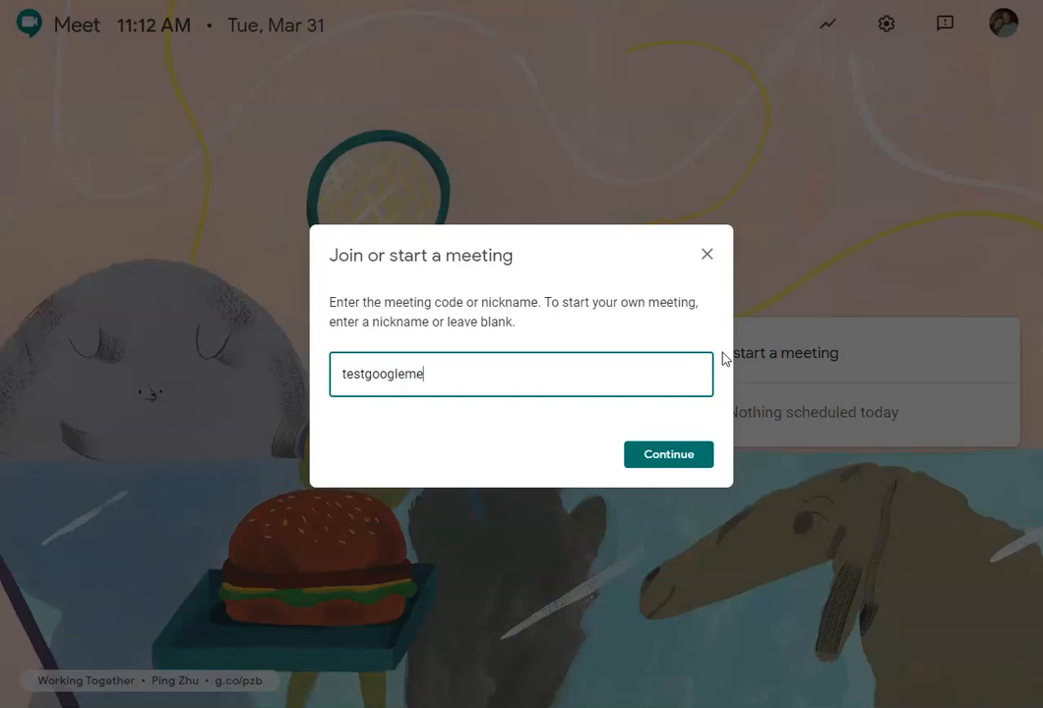
{"action": "type", "text": "etsession"}
{"action": "key", "text": "Return"}
Step: Join the testgooglemeetsession meeting and dismiss the dialog for adding others
{"action": "left_click", "coordinate": [672, 384]}
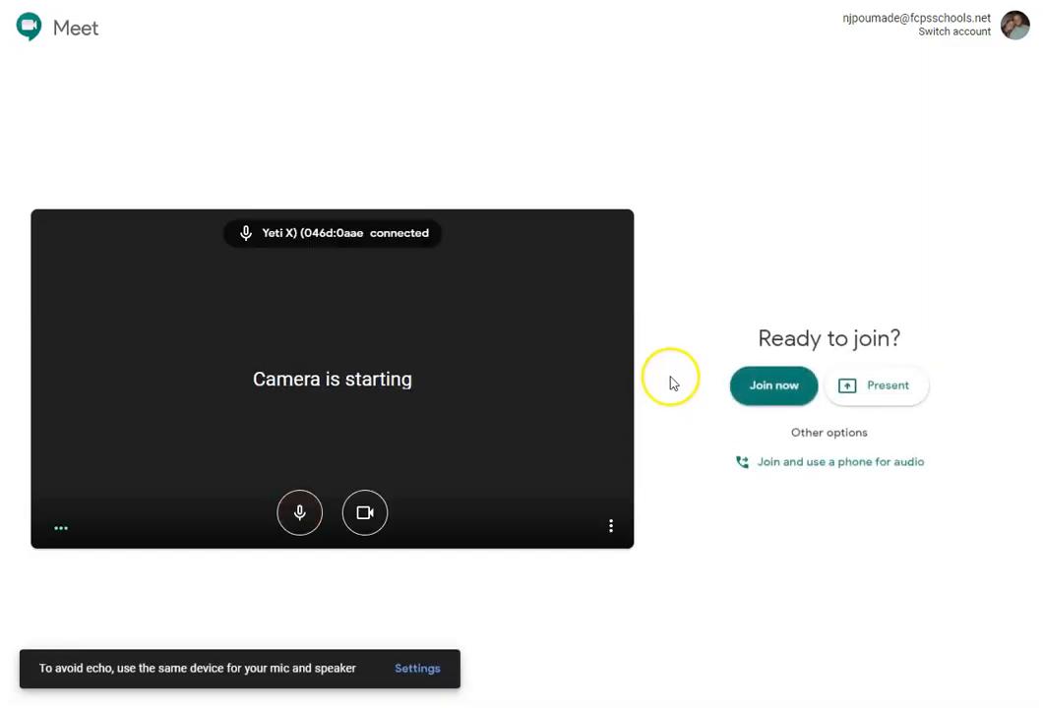
{"action": "left_click", "coordinate": [793, 389]}
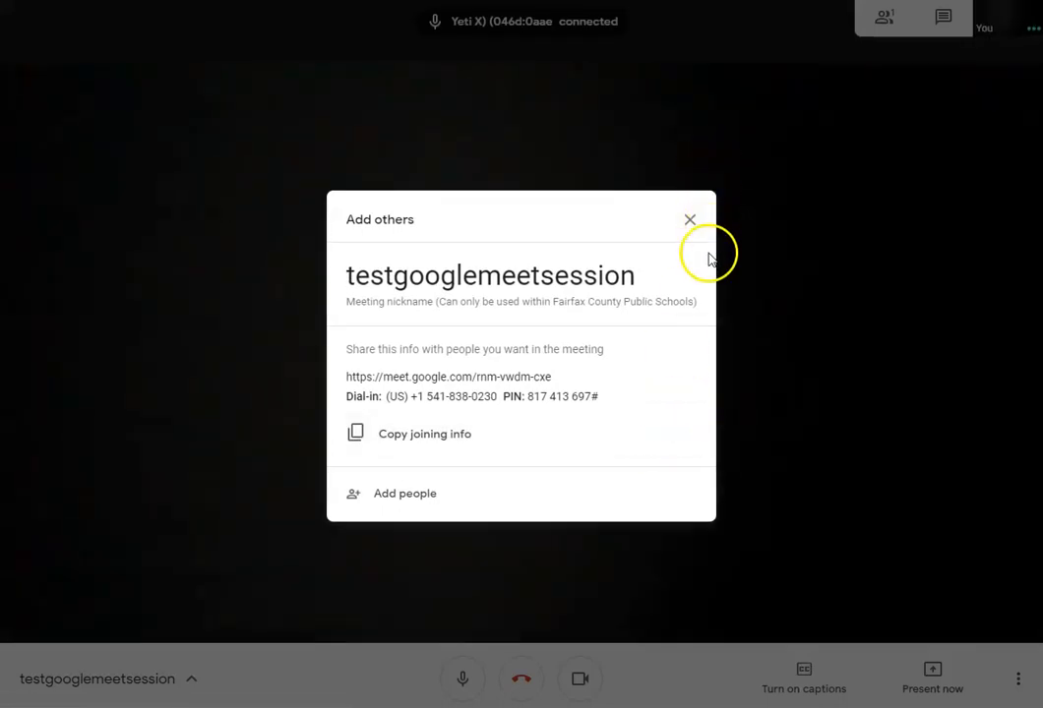
{"action": "left_click", "coordinate": [690, 221]}
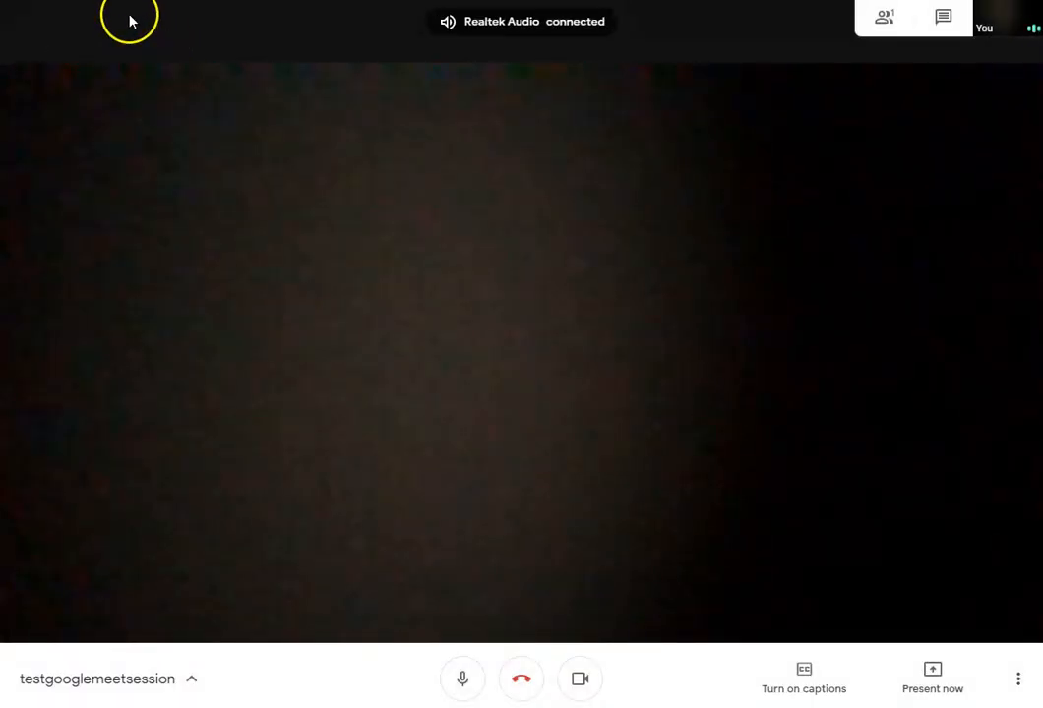